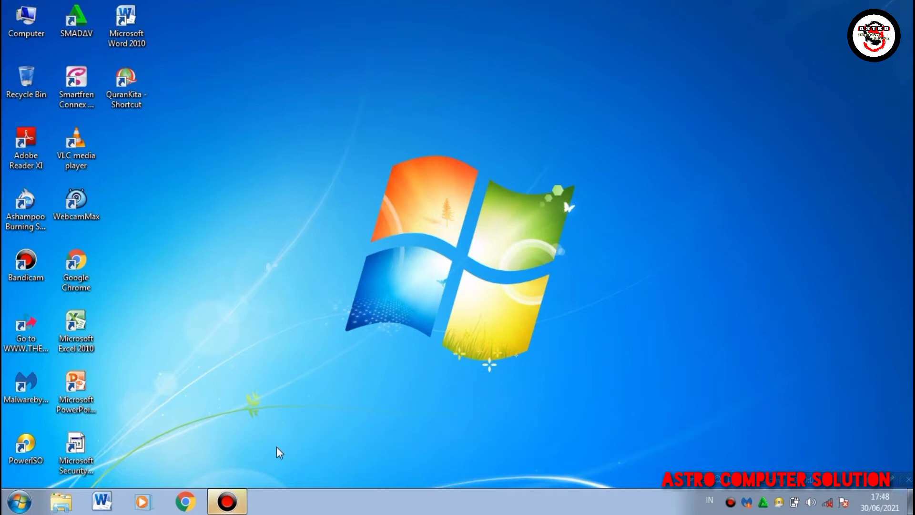
{"action": "left_click", "coordinate": [238, 504]}
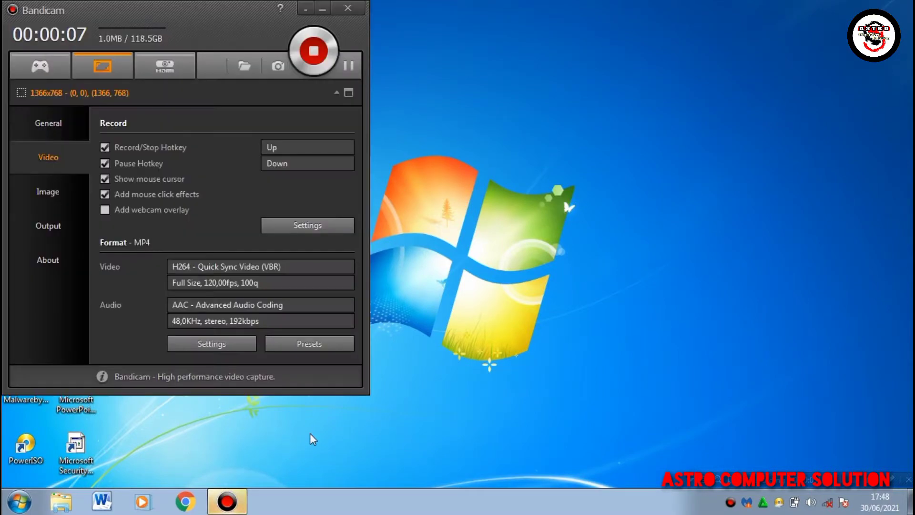
{"action": "left_click", "coordinate": [328, 9]}
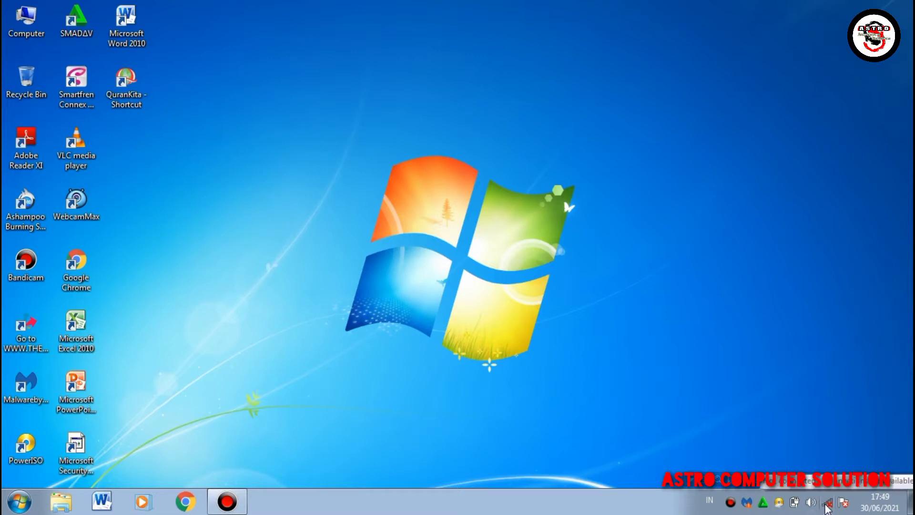
- Check the list of available network connections for Wi-Fi networks, and refresh the desktop
{"action": "left_click", "coordinate": [827, 506]}
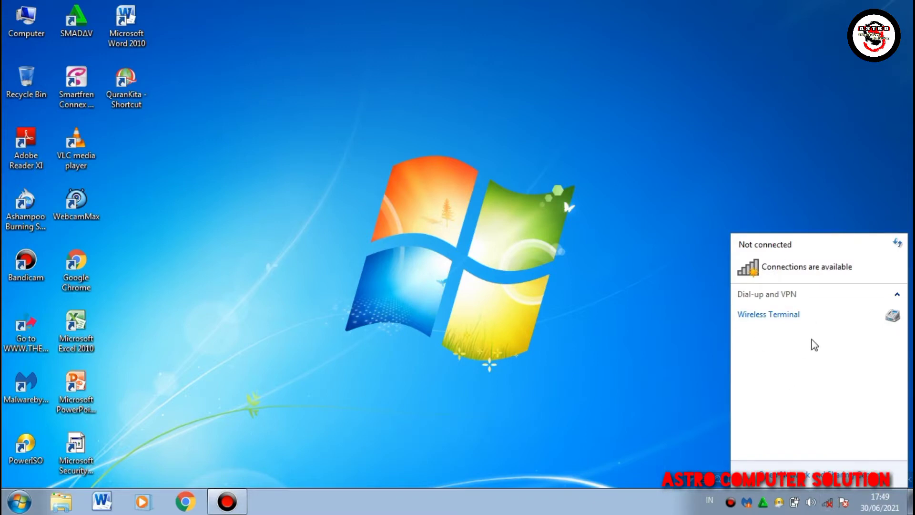
{"action": "left_click", "coordinate": [723, 413]}
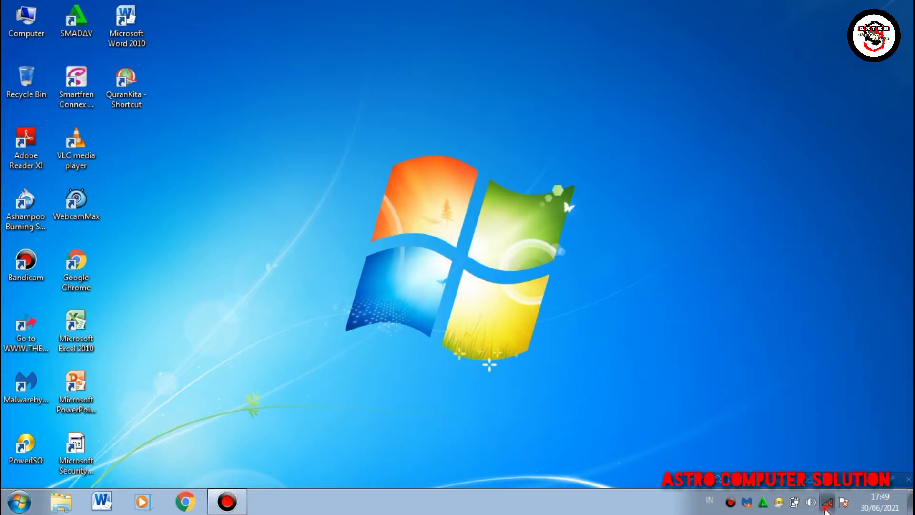
{"action": "left_click", "coordinate": [827, 507]}
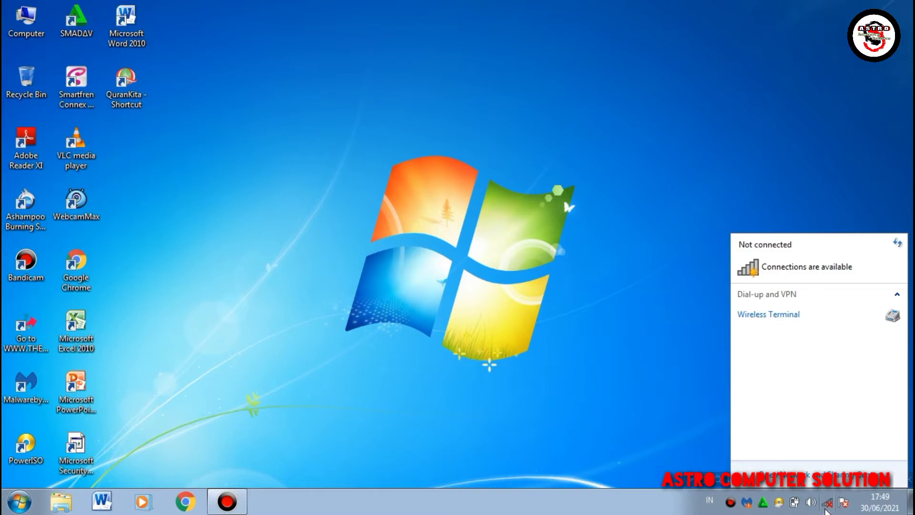
{"action": "left_click", "coordinate": [828, 502]}
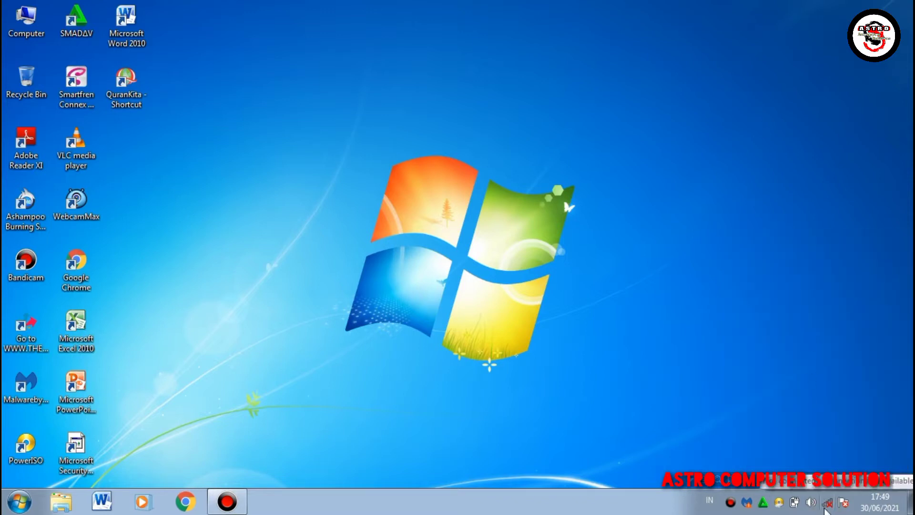
{"action": "left_click", "coordinate": [827, 503]}
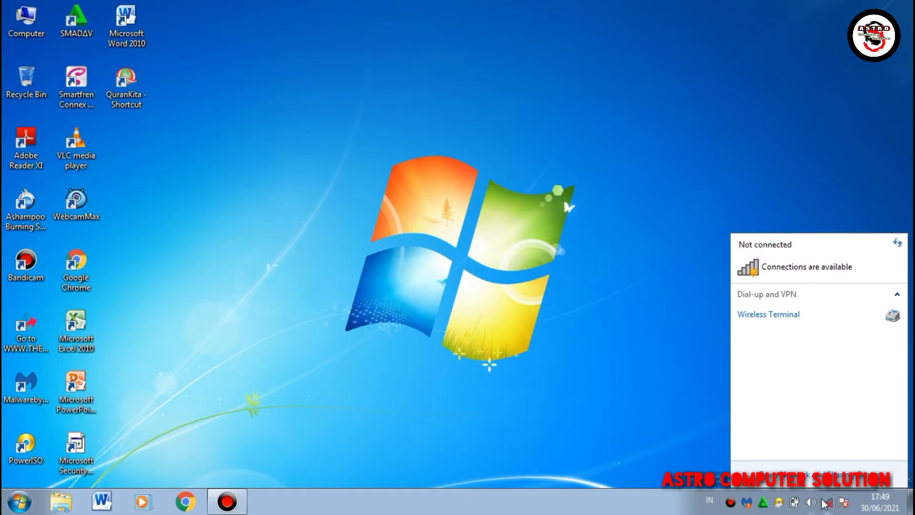
{"action": "left_click", "coordinate": [707, 411]}
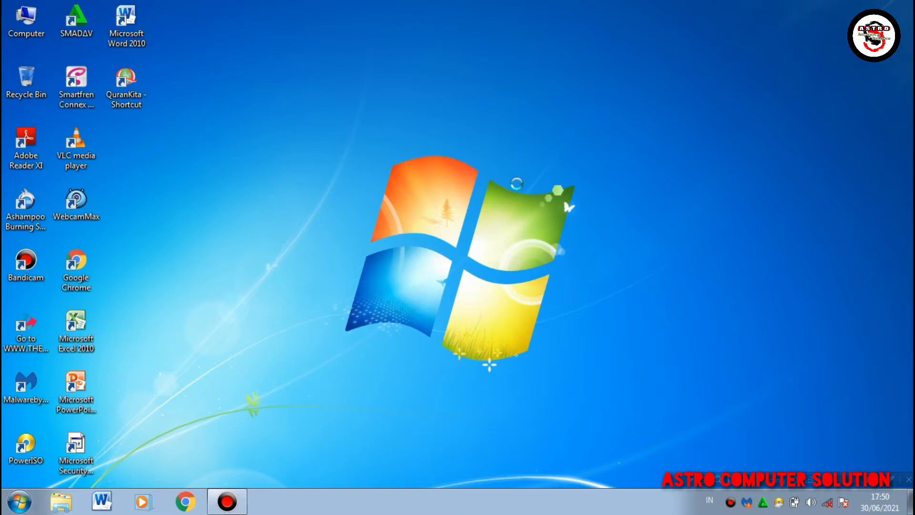
{"action": "right_click", "coordinate": [516, 183]}
{"action": "left_click", "coordinate": [525, 191]}
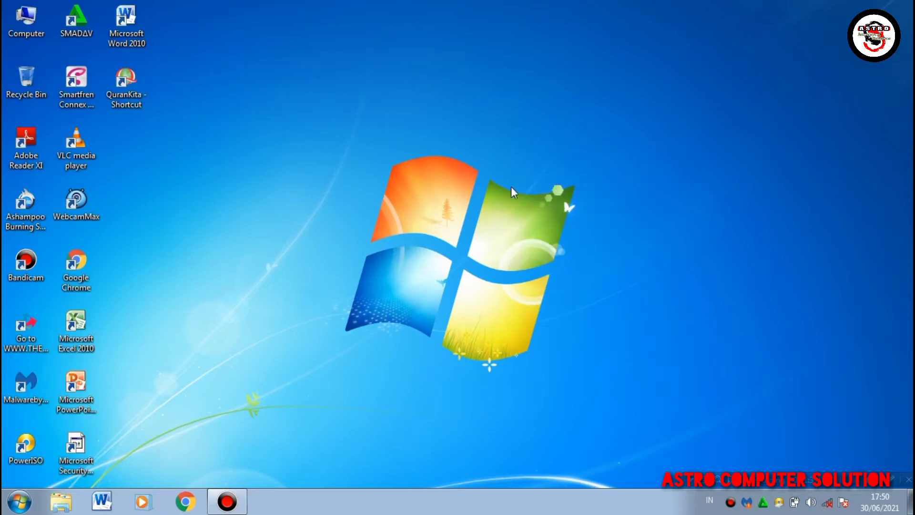
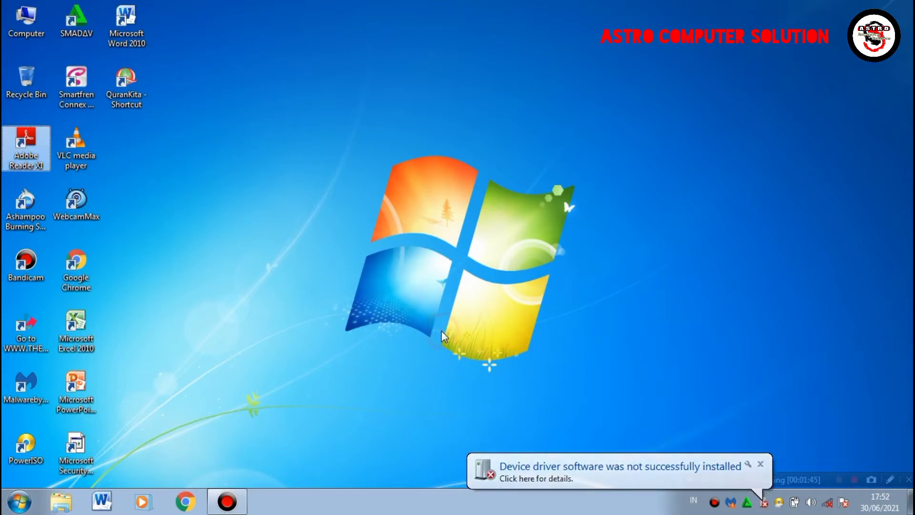
- Dismiss the device driver notification and open the WN2001_R.B disc in DVD RW Drive (E:)
{"action": "left_click", "coordinate": [425, 409]}
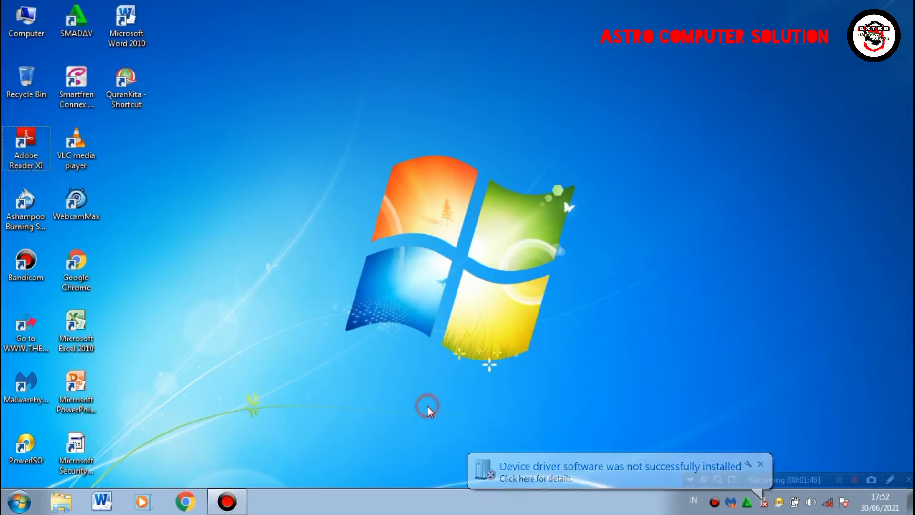
{"action": "left_click", "coordinate": [760, 464]}
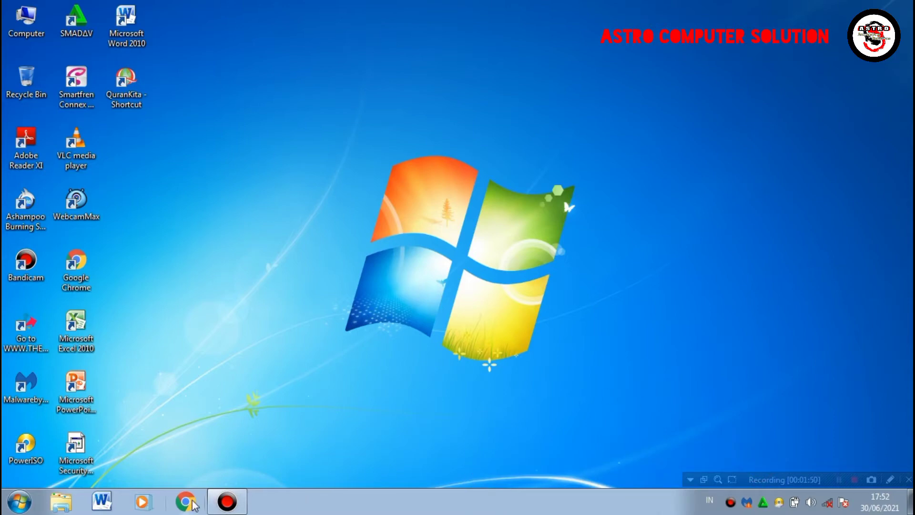
{"action": "left_click", "coordinate": [62, 501]}
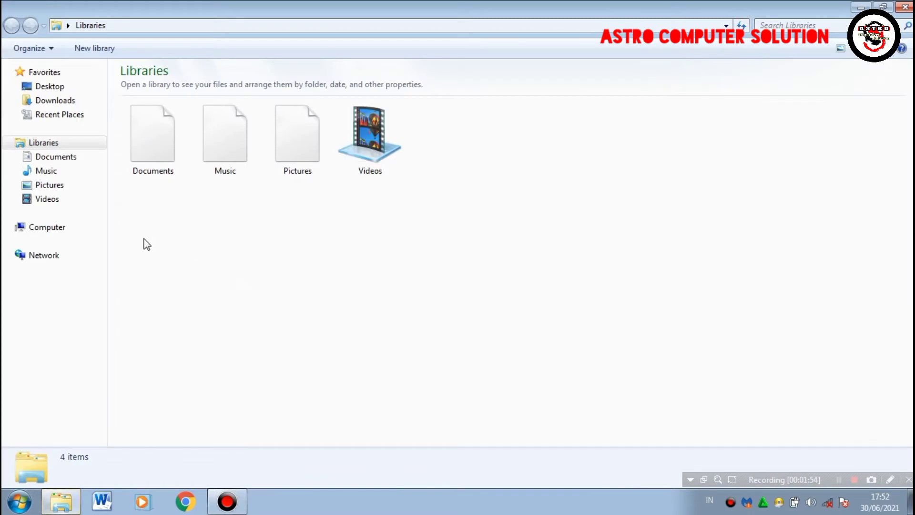
{"action": "left_click", "coordinate": [66, 230]}
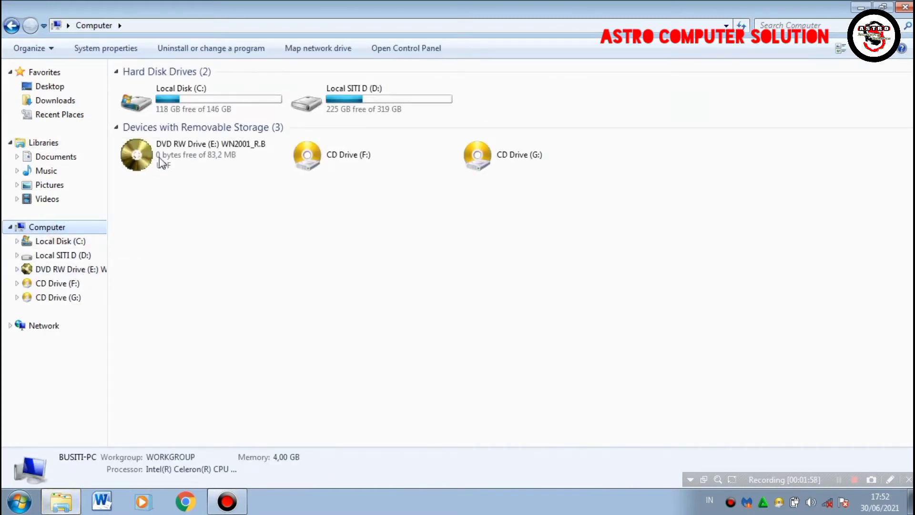
{"action": "right_click", "coordinate": [211, 170]}
{"action": "double_click", "coordinate": [209, 159]}
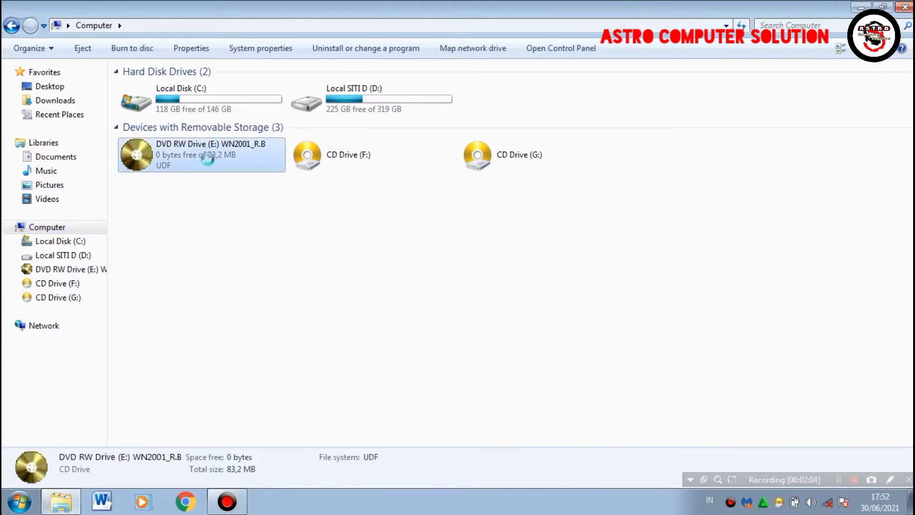
{"action": "right_click", "coordinate": [210, 161]}
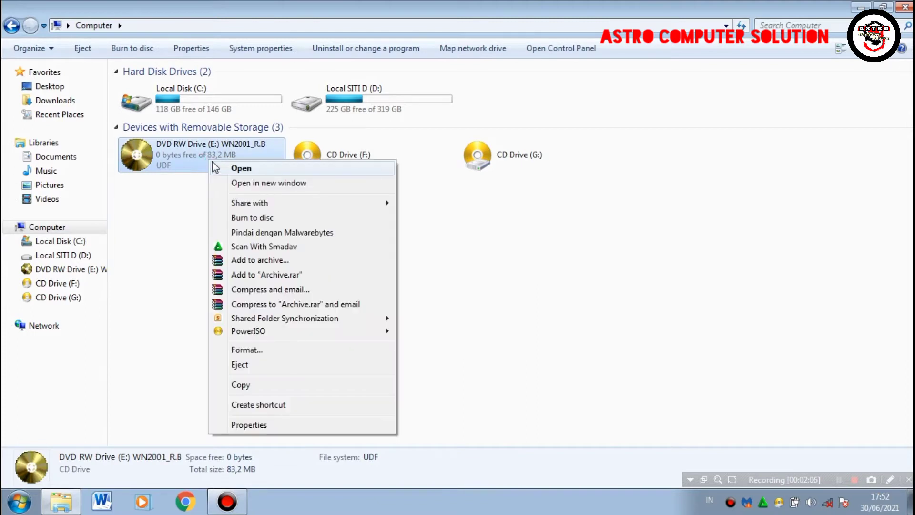
{"action": "left_click", "coordinate": [244, 169]}
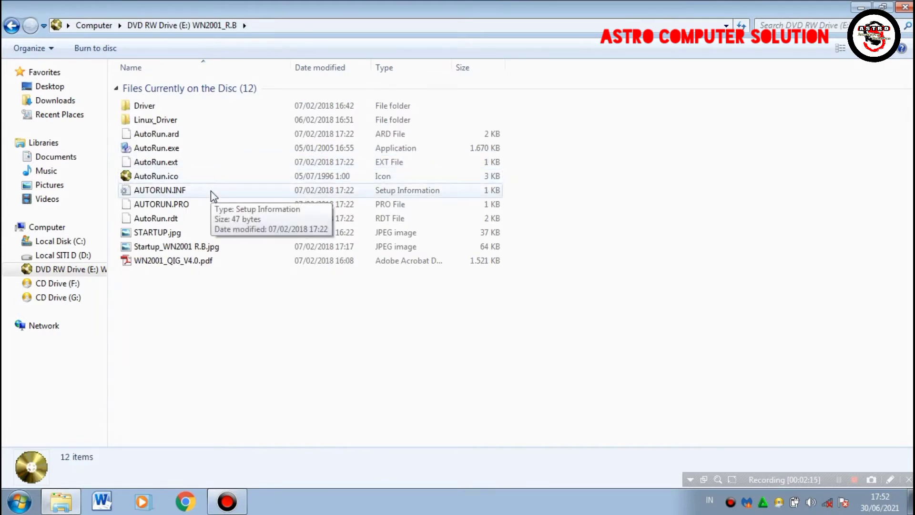
- Run Setup.exe from the disc's Driver folder as administrator
{"action": "double_click", "coordinate": [193, 108]}
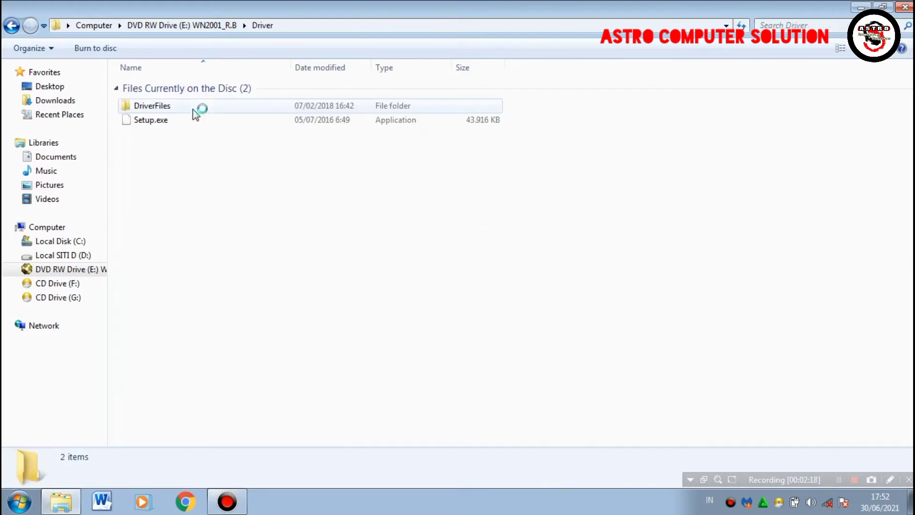
{"action": "left_click", "coordinate": [153, 123]}
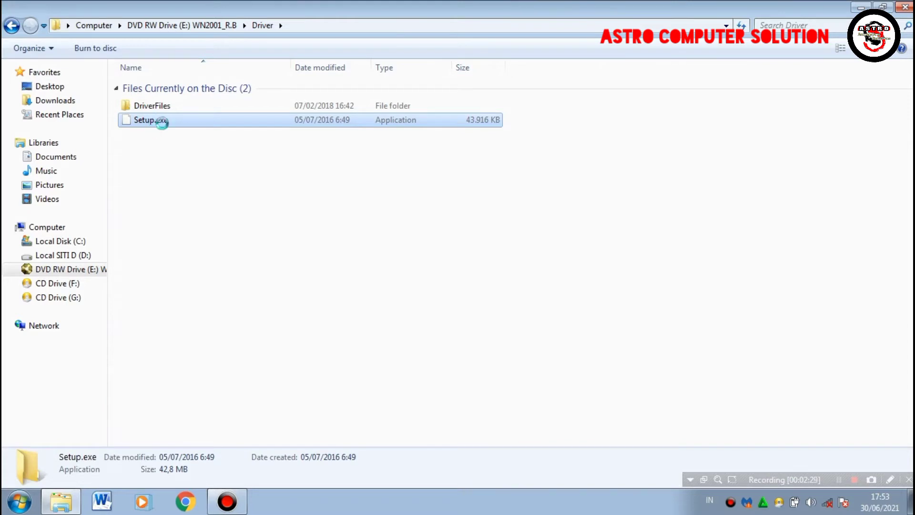
{"action": "right_click", "coordinate": [162, 122]}
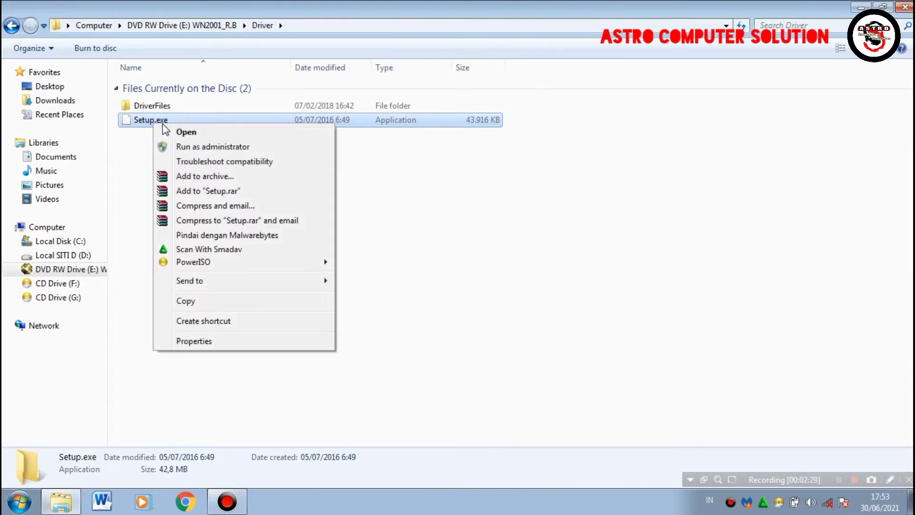
{"action": "left_click", "coordinate": [181, 147]}
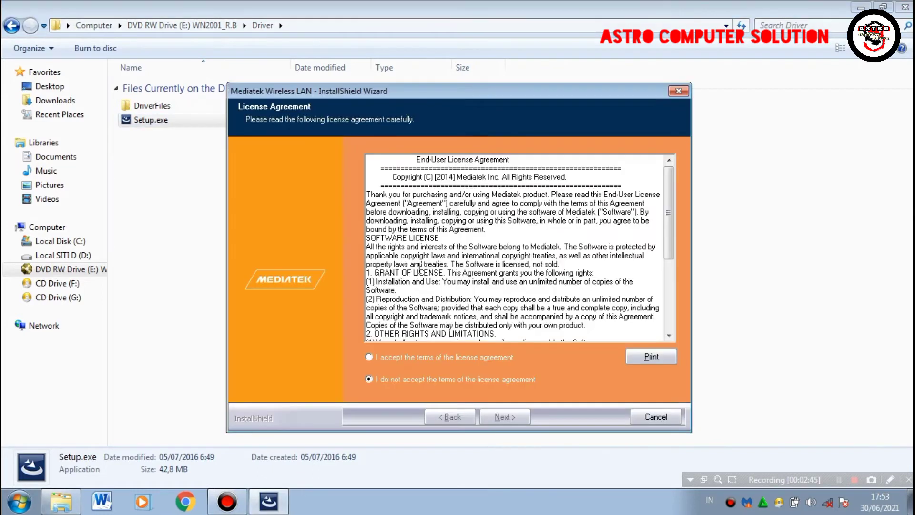
- Accept the Mediatek Wireless LAN license, install the driver together with the Mediatek WLAN Utility, and finish the wizard
{"action": "left_click", "coordinate": [431, 357]}
{"action": "left_click", "coordinate": [500, 418]}
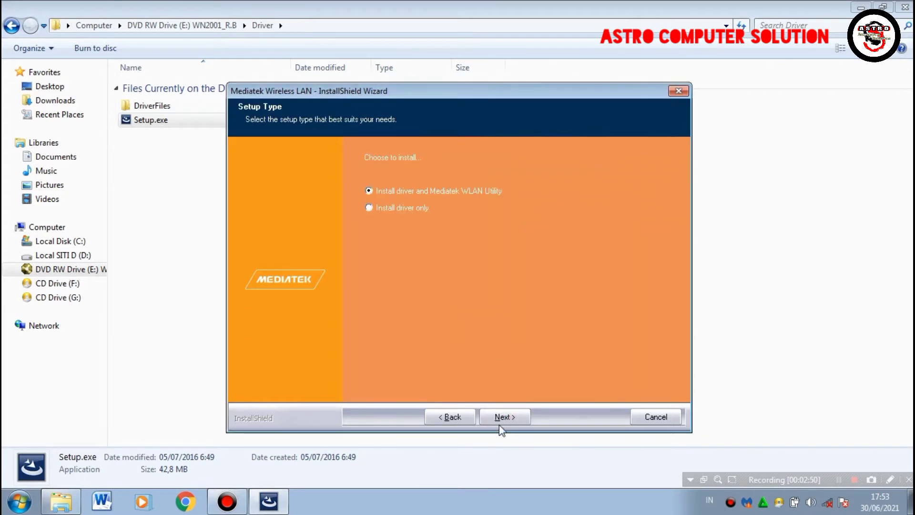
{"action": "left_click", "coordinate": [504, 419]}
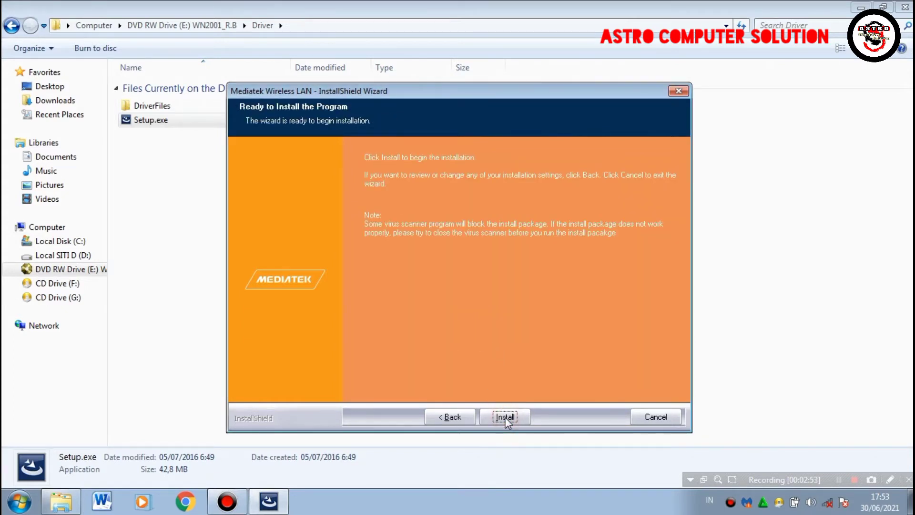
{"action": "left_click", "coordinate": [505, 419]}
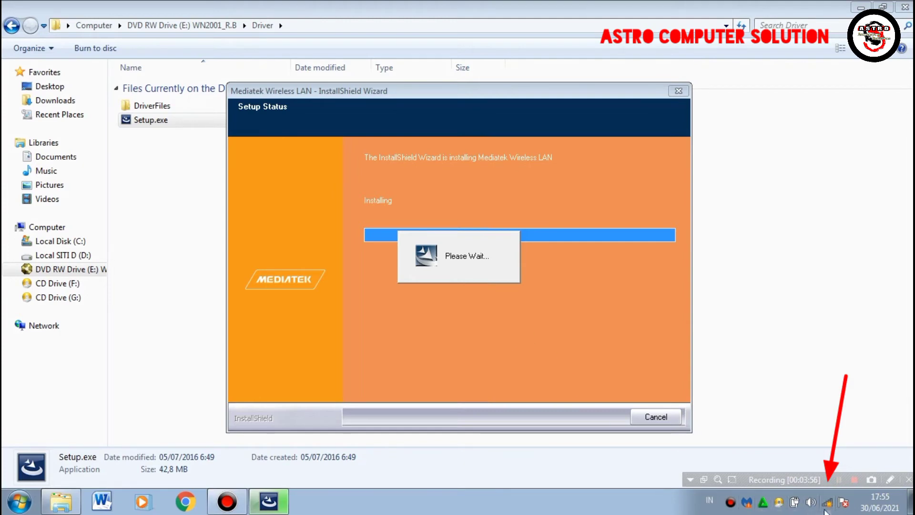
{"action": "mouse_move", "coordinate": [830, 509]}
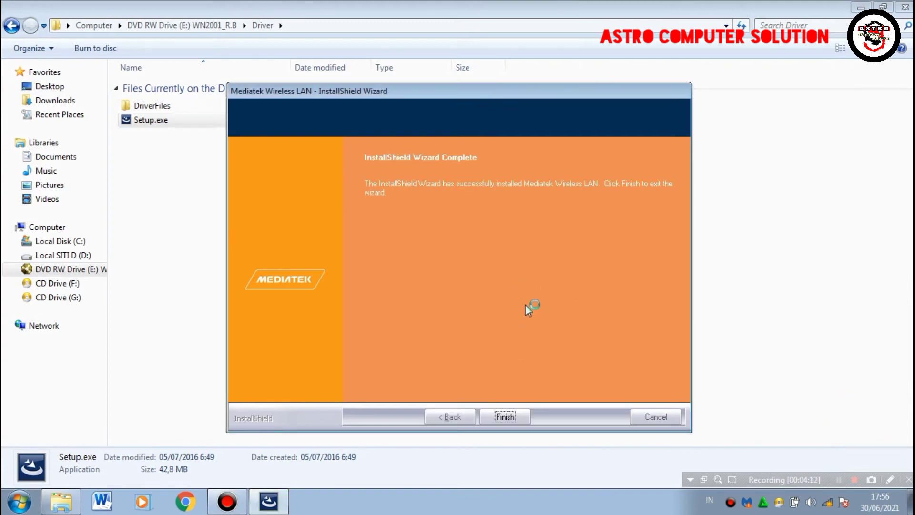
{"action": "left_click", "coordinate": [505, 417]}
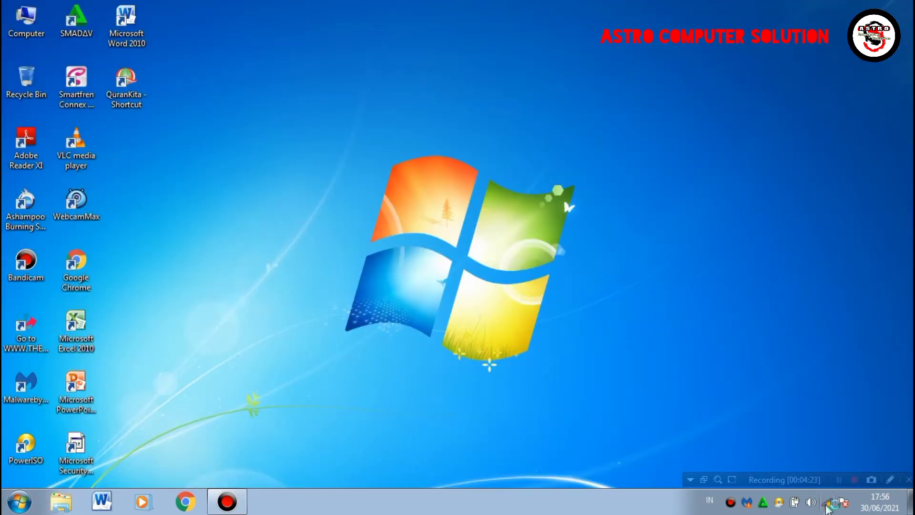
- Confirm 802.11n USB Wireless LAN Card as the wireless card and close the Mediatek utility window
{"action": "left_click", "coordinate": [828, 506]}
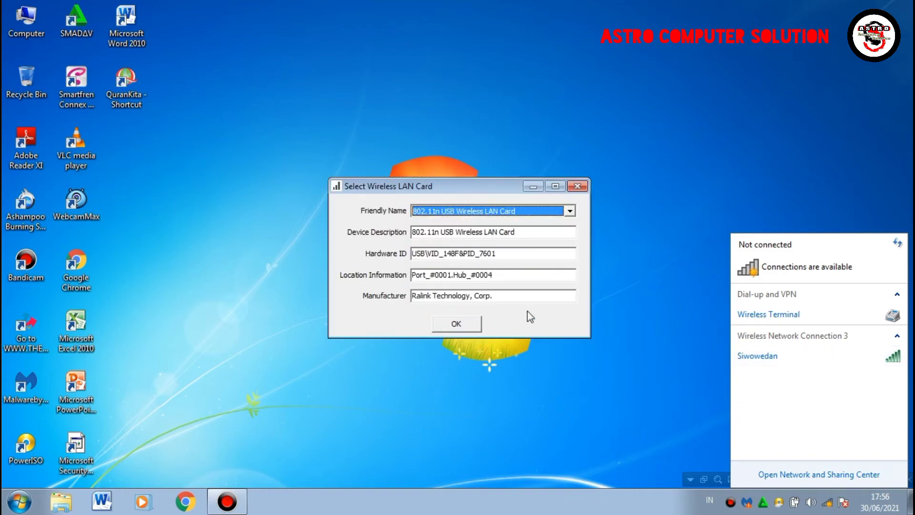
{"action": "left_click", "coordinate": [465, 318]}
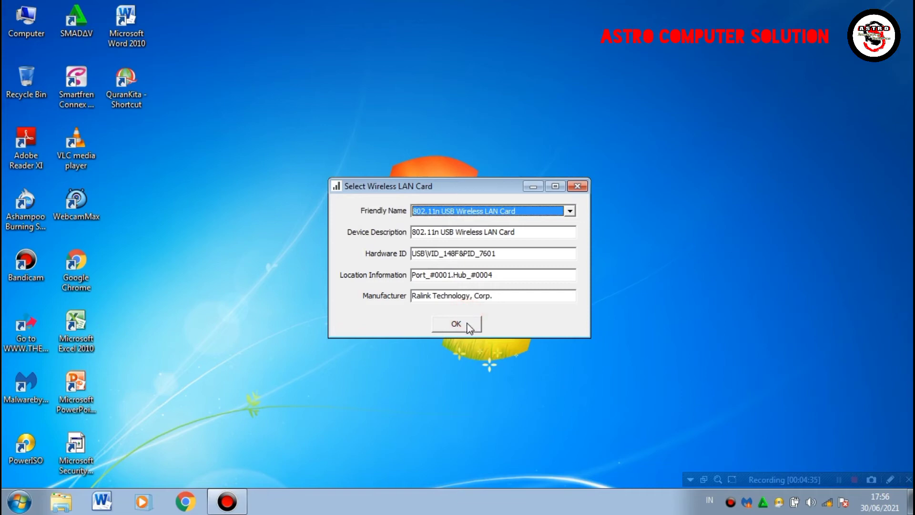
{"action": "left_click", "coordinate": [466, 320]}
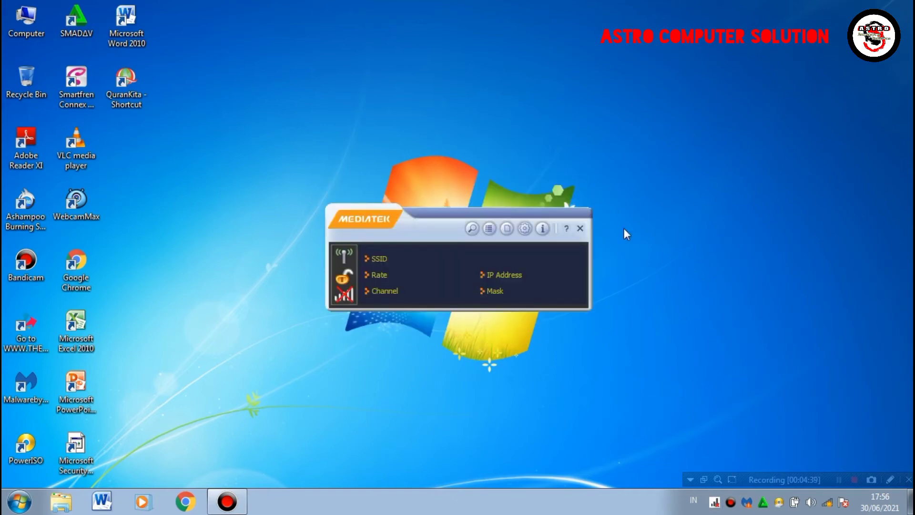
{"action": "left_click", "coordinate": [581, 230]}
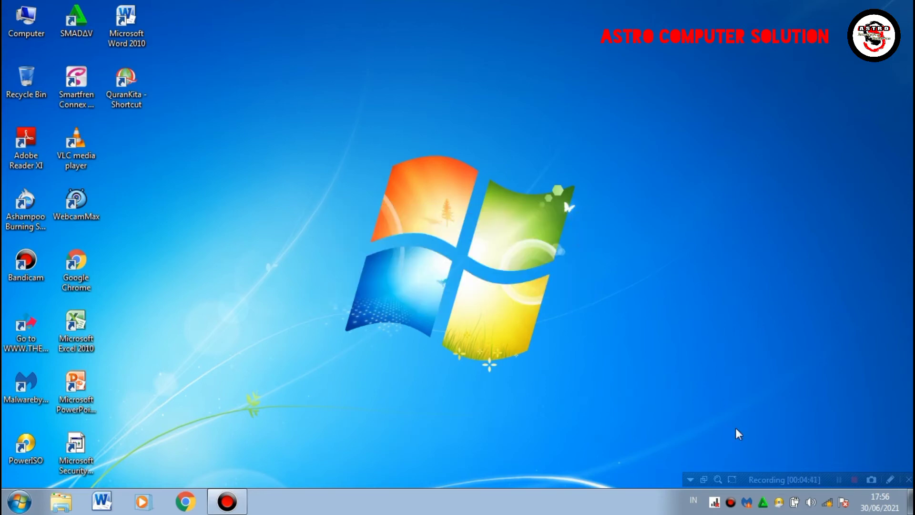
- Connect to the Siwowedan wireless network with automatic connection turned off, entering the network security key
{"action": "left_click", "coordinate": [827, 502]}
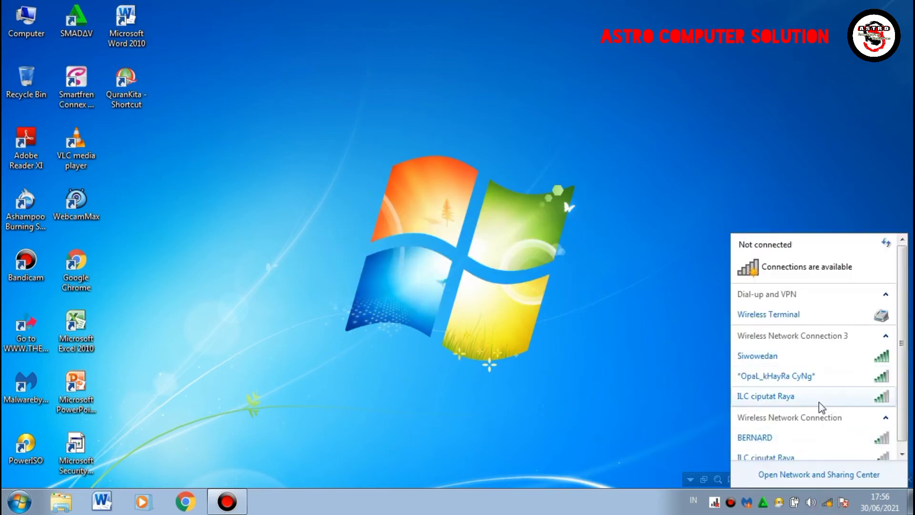
{"action": "scroll", "coordinate": [879, 356], "scroll_direction": "down", "scroll_amount": 1}
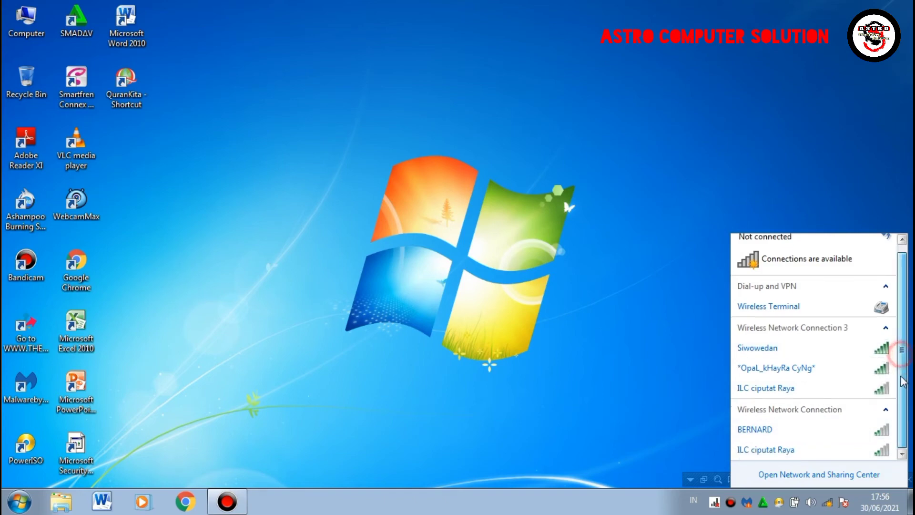
{"action": "left_click", "coordinate": [834, 351]}
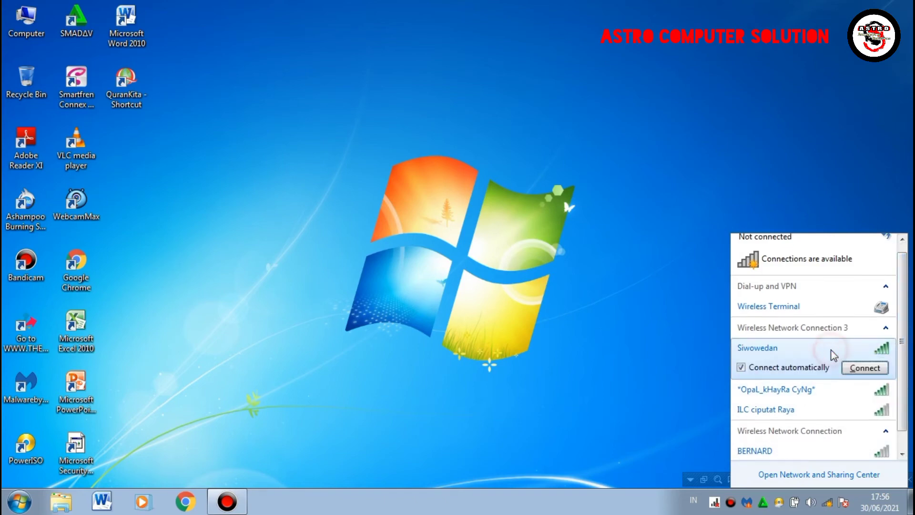
{"action": "left_click", "coordinate": [816, 369]}
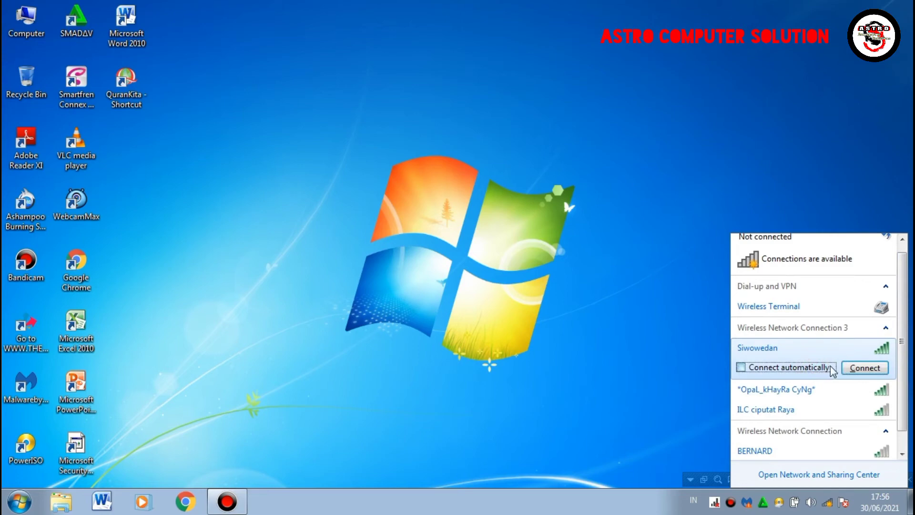
{"action": "left_click", "coordinate": [851, 367]}
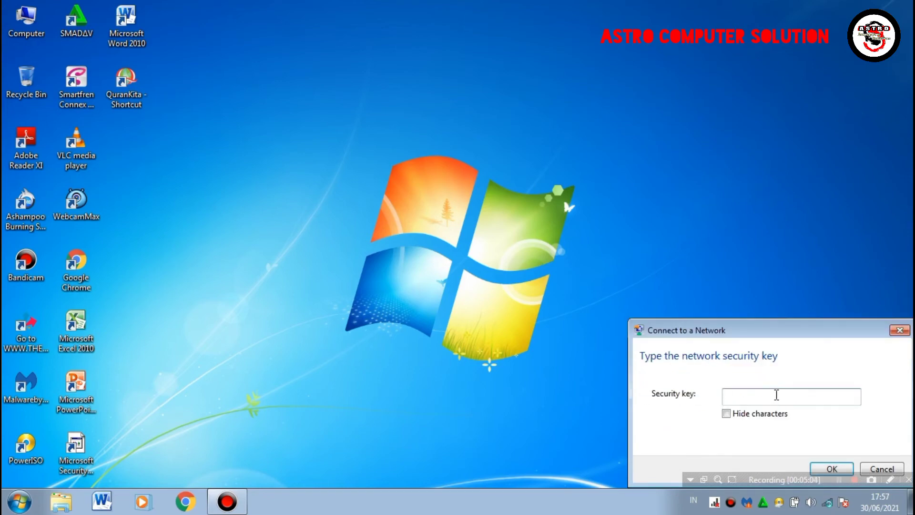
{"action": "left_click", "coordinate": [774, 397]}
{"action": "type", "text": "4"}
{"action": "left_click", "coordinate": [819, 466]}
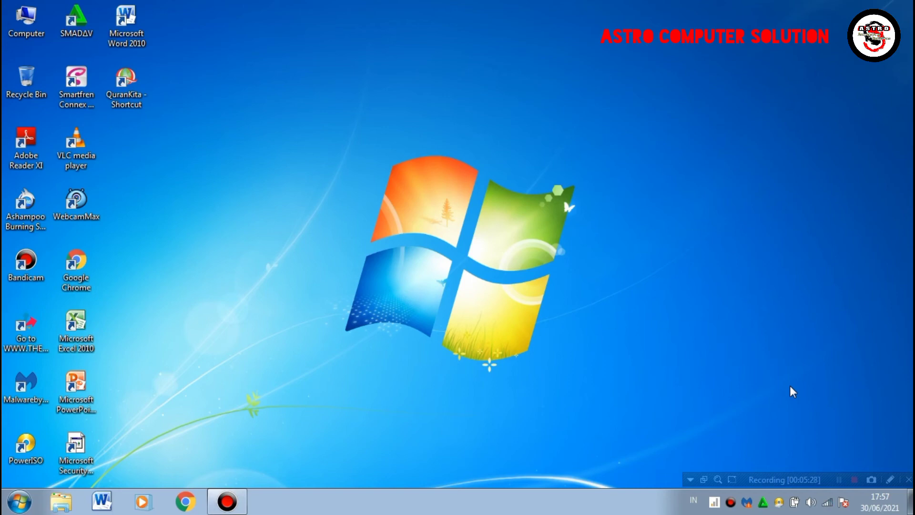
- Check the connection status of the Siwowedan network in the network connections list
{"action": "mouse_move", "coordinate": [829, 509]}
{"action": "left_click", "coordinate": [827, 509]}
{"action": "mouse_move", "coordinate": [831, 357]}
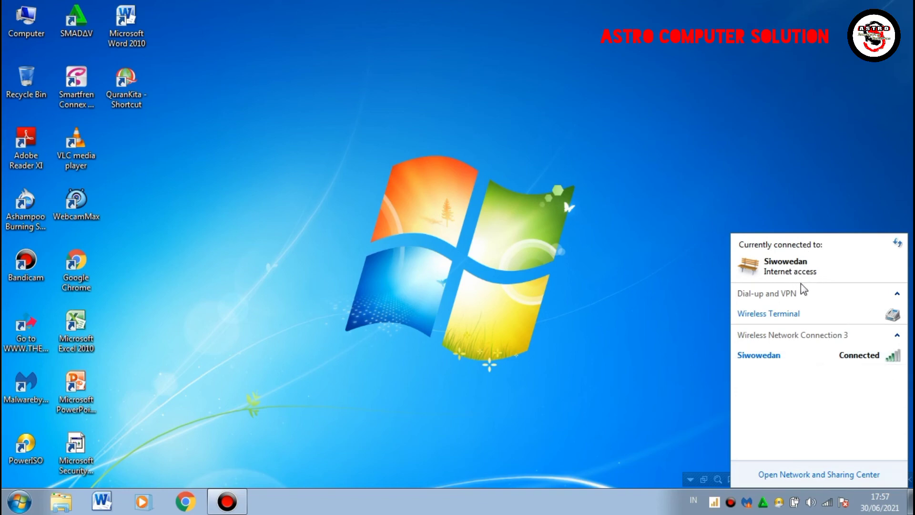
{"action": "left_click", "coordinate": [681, 359]}
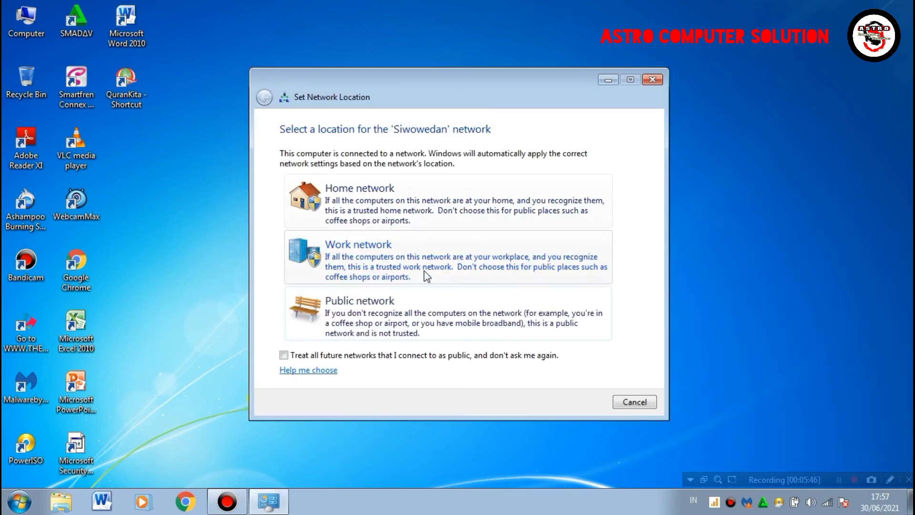
- Close the Set Network Location prompt without choosing a location and decline the Smadav update
{"action": "left_click", "coordinate": [657, 79]}
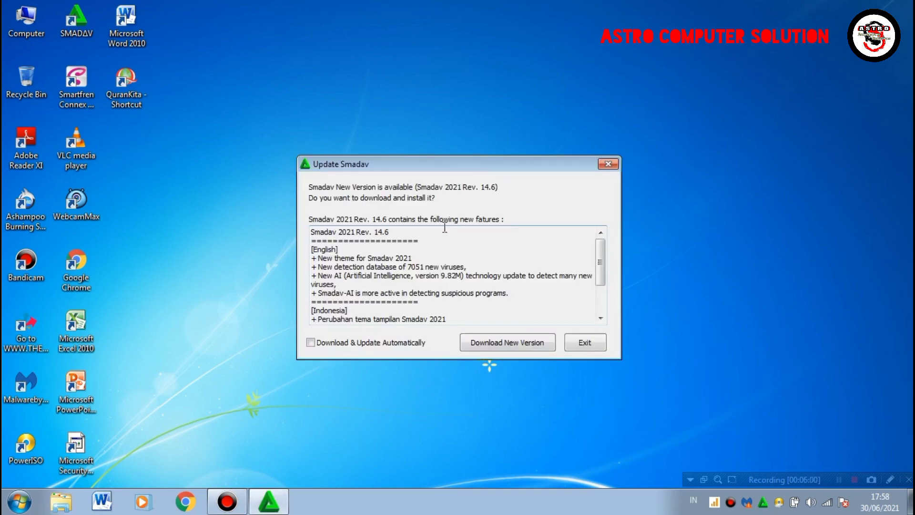
{"action": "left_click", "coordinate": [579, 343]}
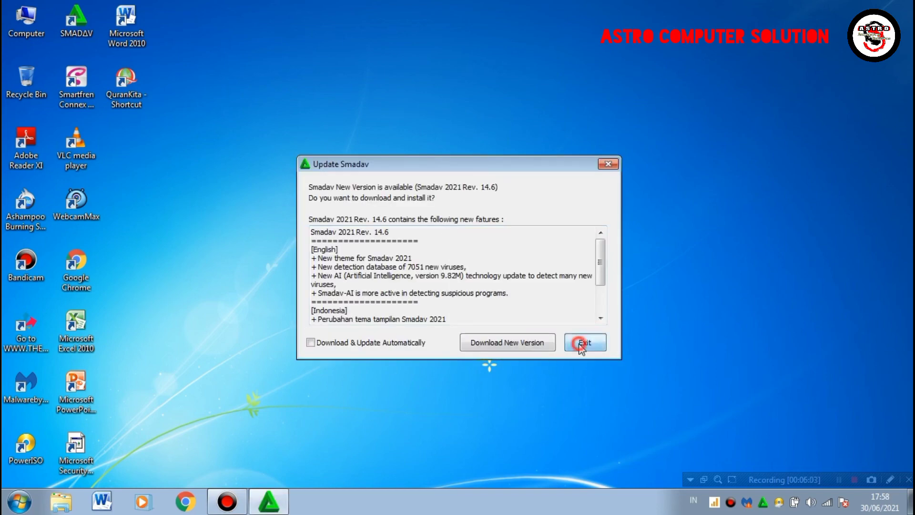